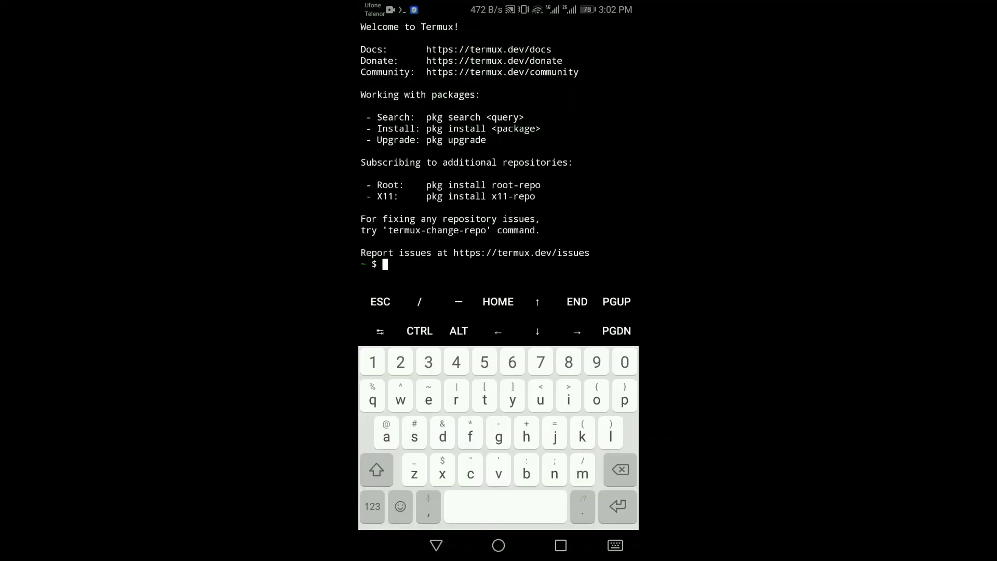
pyautogui.write('pkg ')
pyautogui.write('upd')
pyautogui.write('ate && ')
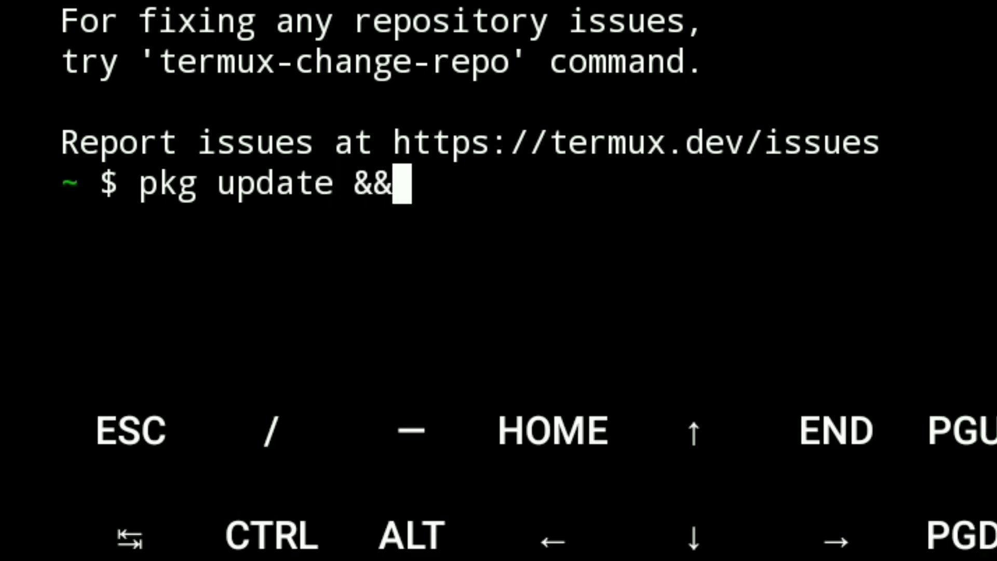
pyautogui.write('pkg up')
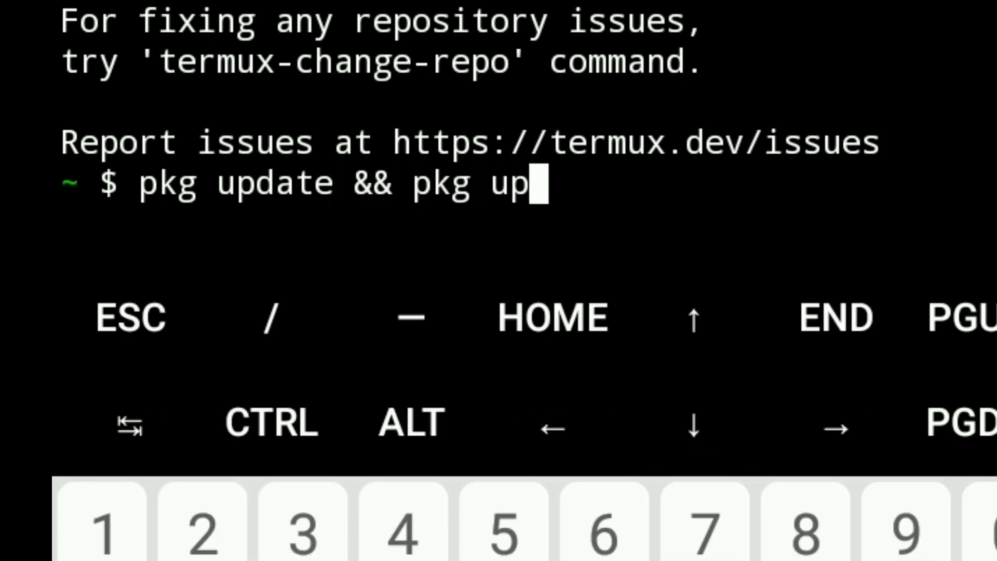
pyautogui.write('grade')
# Run 'pkg update && pkg upgrade' to refresh and upgrade all Termux packages
pyautogui.press('Return')
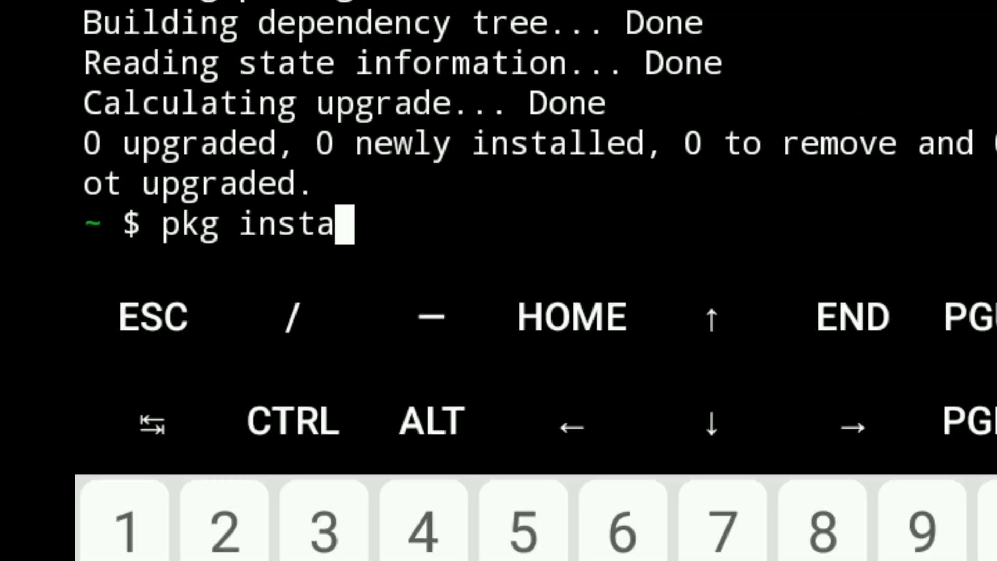
pyautogui.write('l')
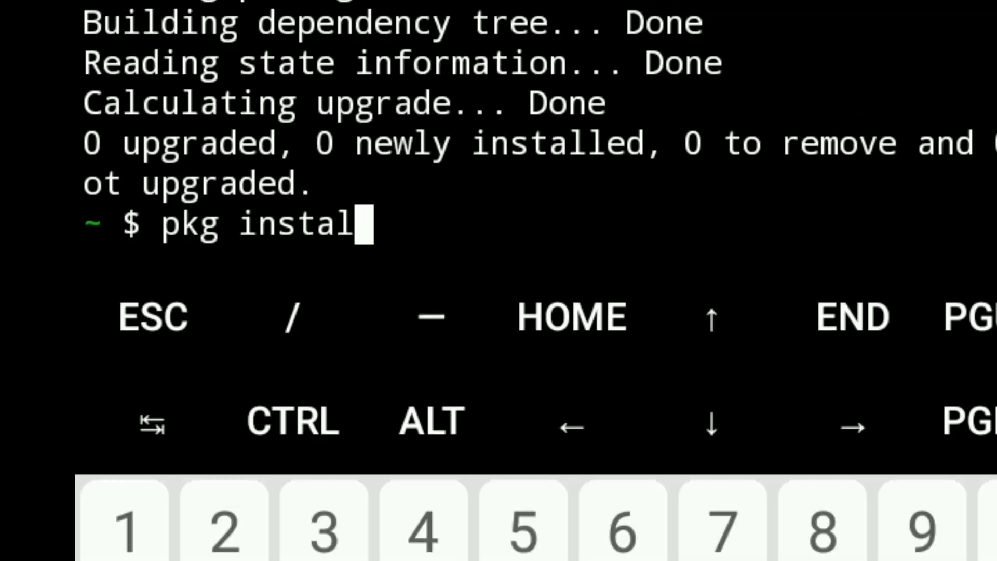
pyautogui.write('l')
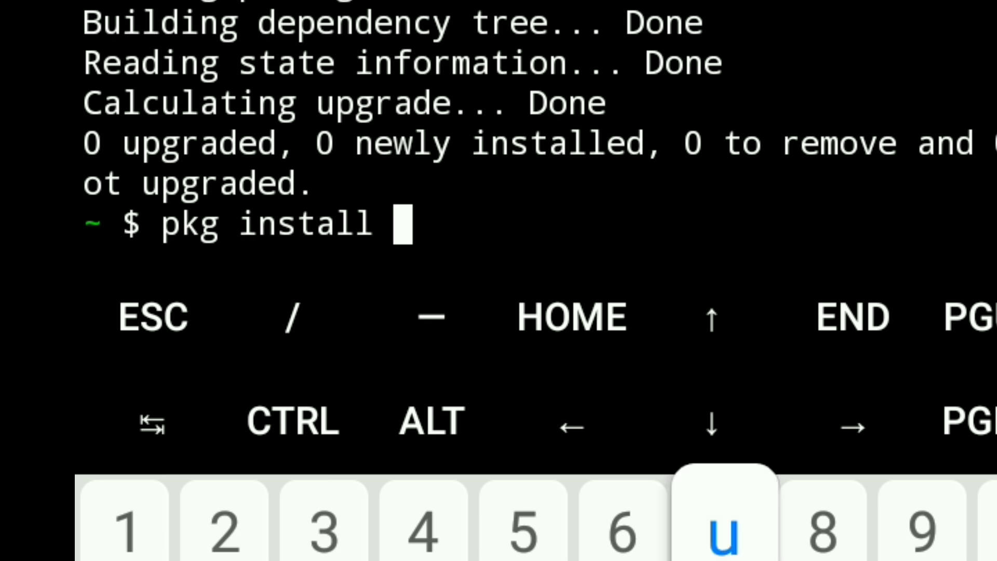
pyautogui.write(' unstable')
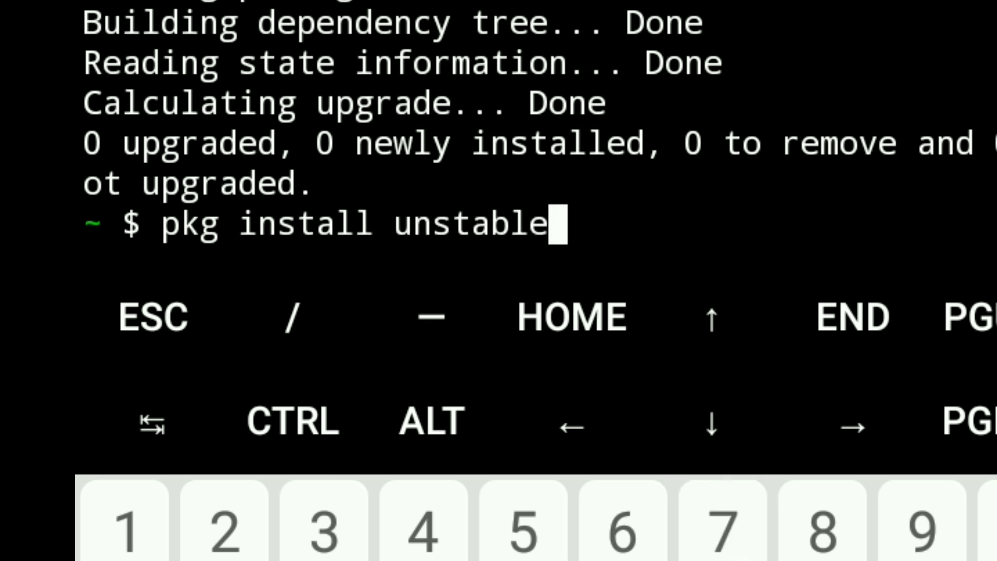
pyautogui.write('-repo')
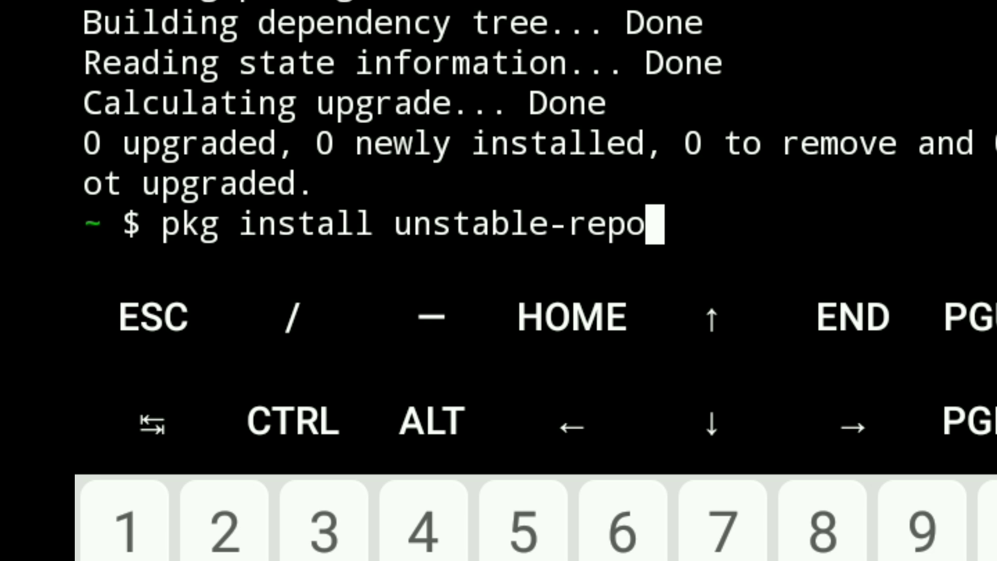
# Run 'pkg install unstable-repo' to add the unstable repository
pyautogui.press('Return')
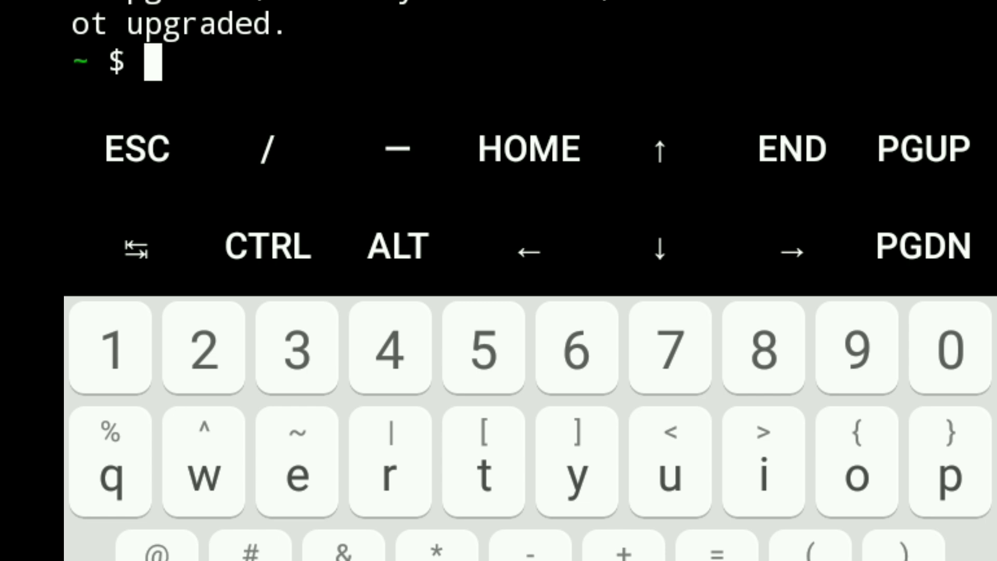
pyautogui.write('pkg install ')
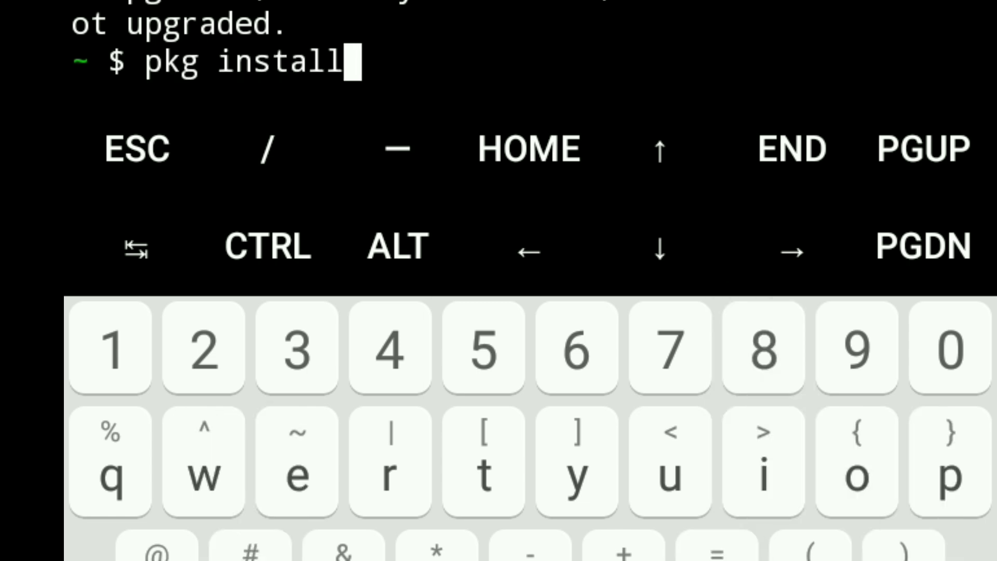
pyautogui.write('metasploit')
# Run 'pkg install metasploit', which fails with 'Unable to locate package'
pyautogui.press('Return')
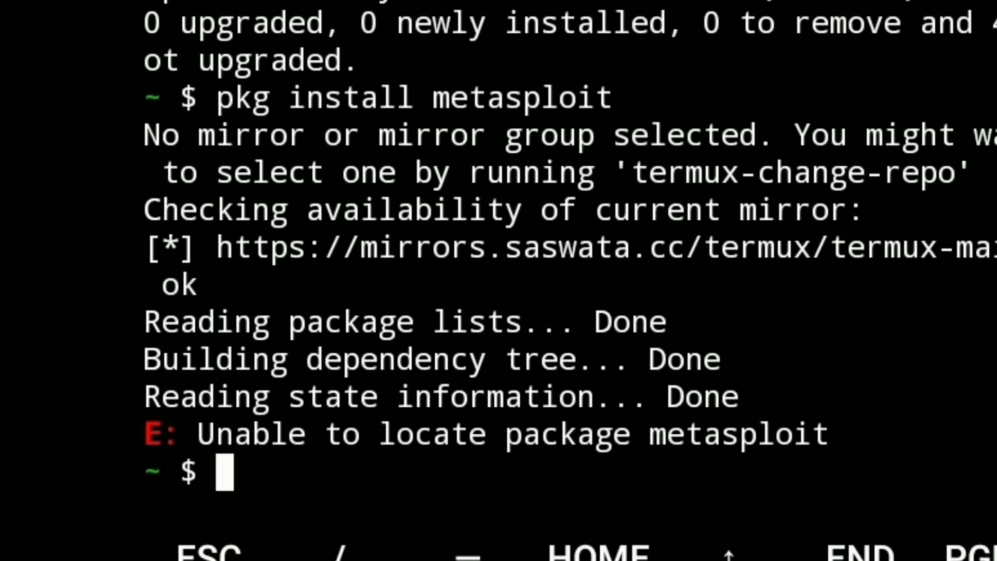